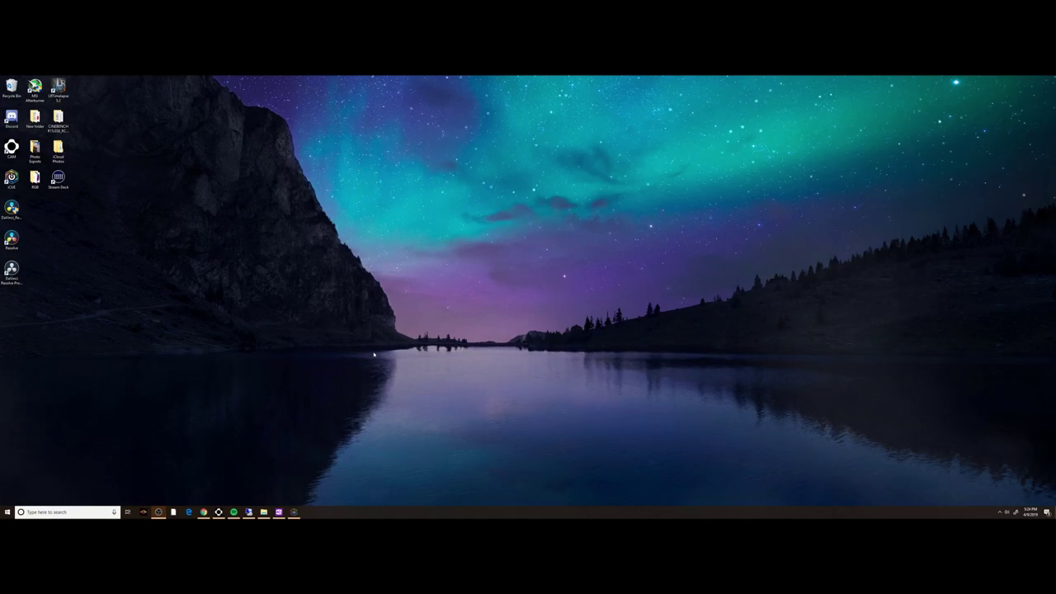
- Launch DaVinci Resolve 16 Studio from its desktop icon
click(11, 239)
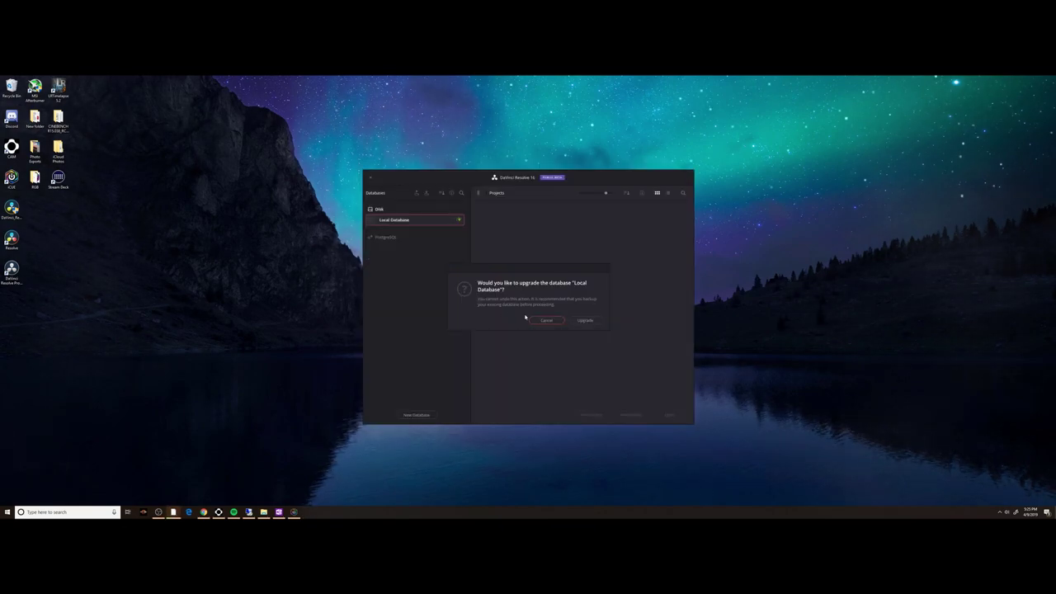
- Decline the database upgrade and save a backup copy of the Local Database
click(588, 322)
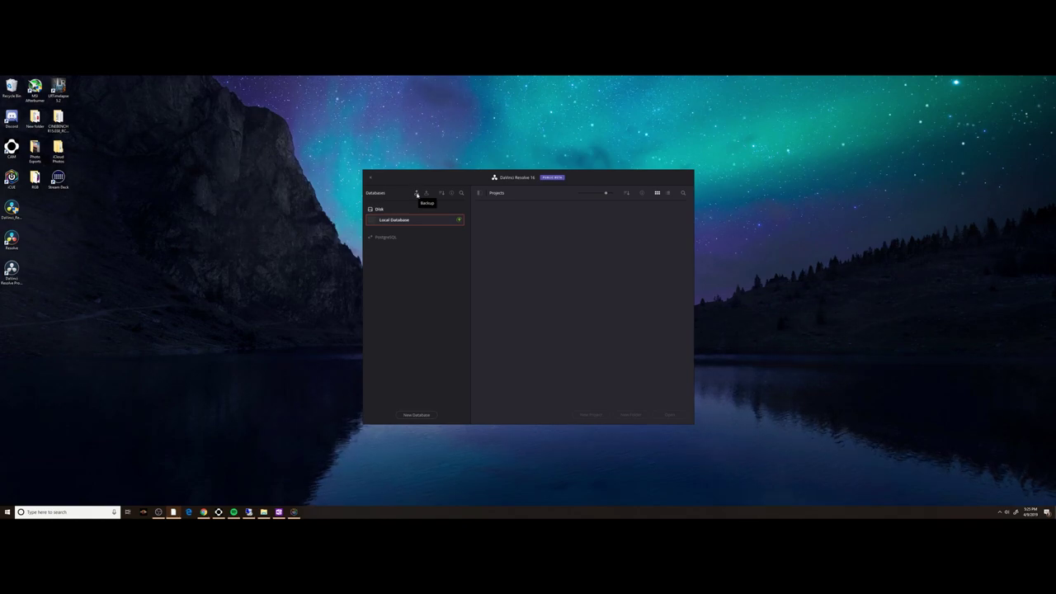
click(416, 194)
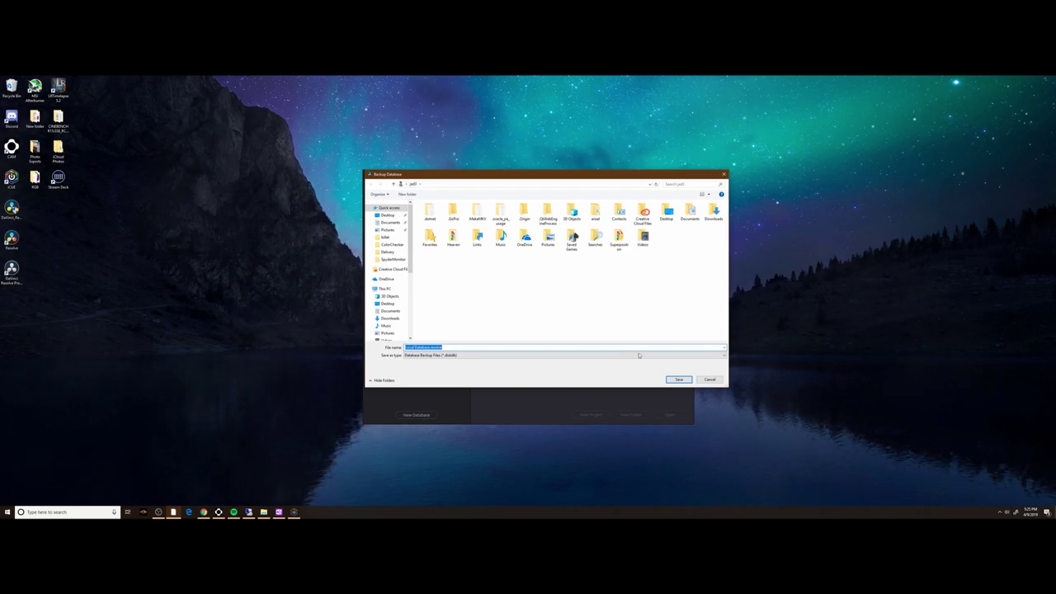
click(679, 380)
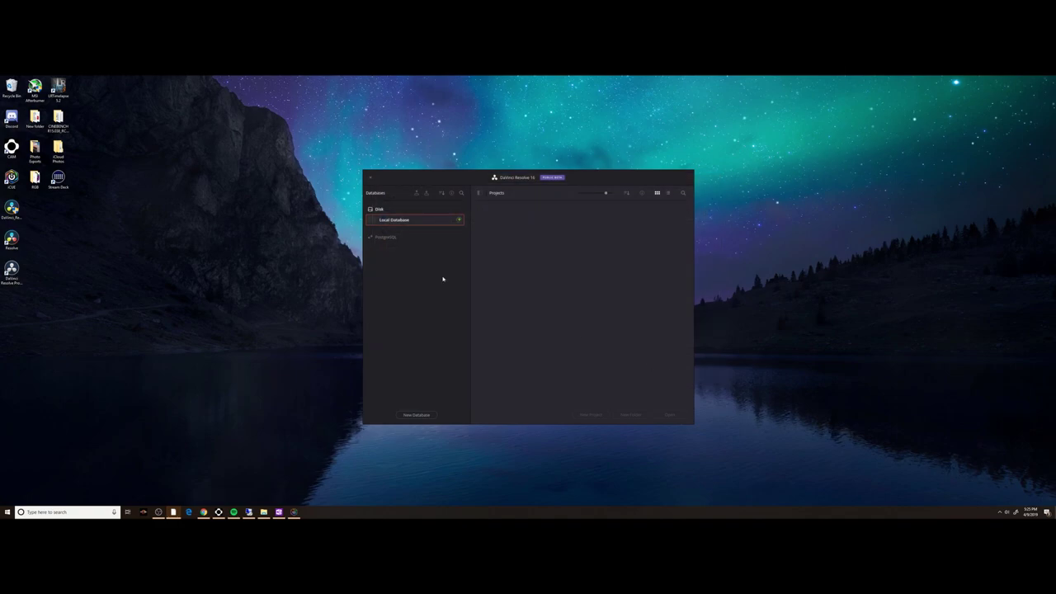
- Confirm the Local Database backup, bring up File Explorer, and dismiss the success message
click(598, 321)
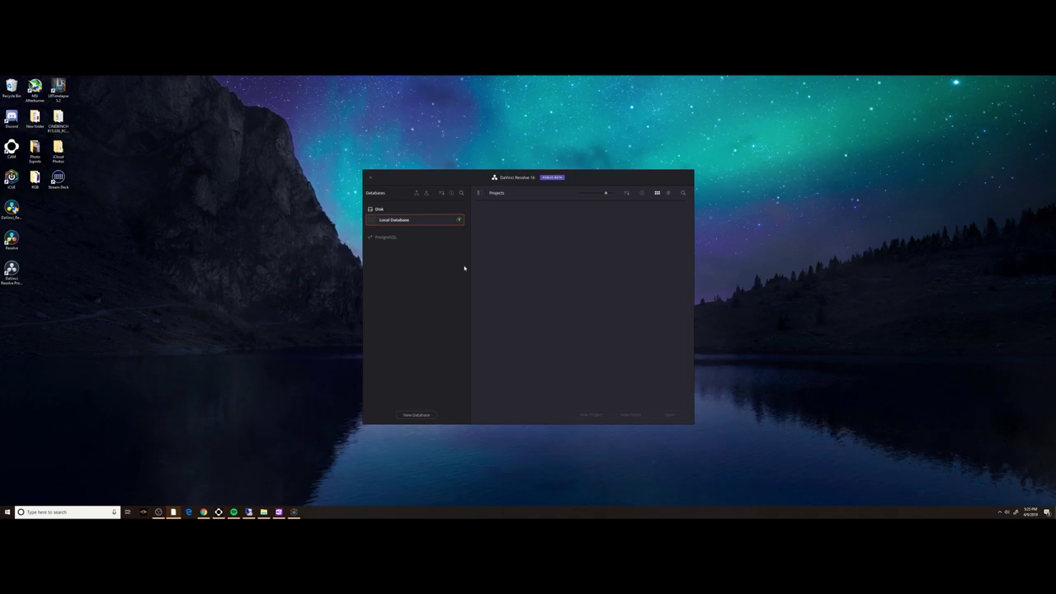
key(super+e)
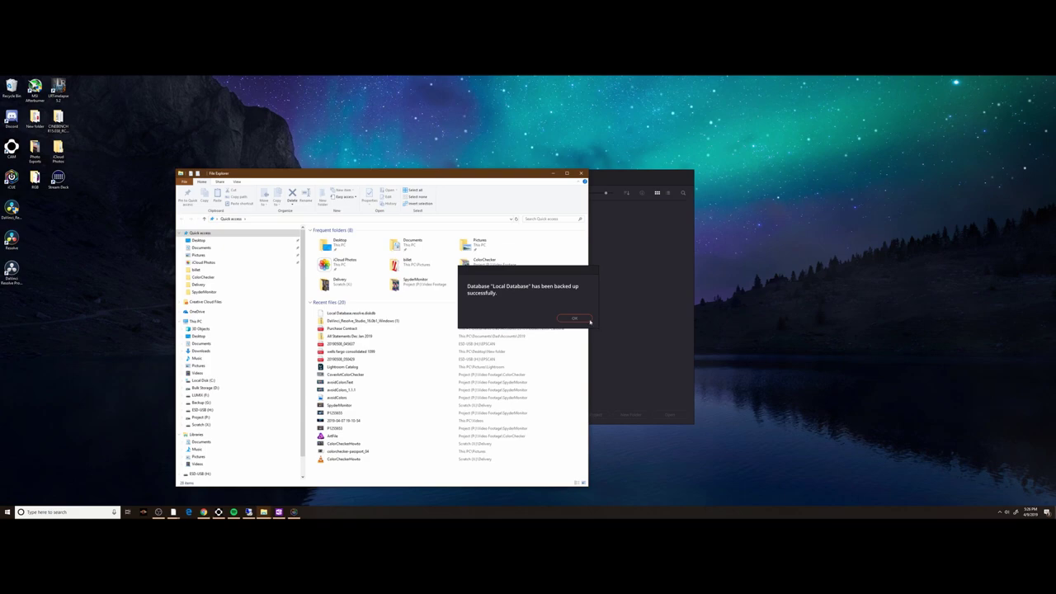
click(588, 320)
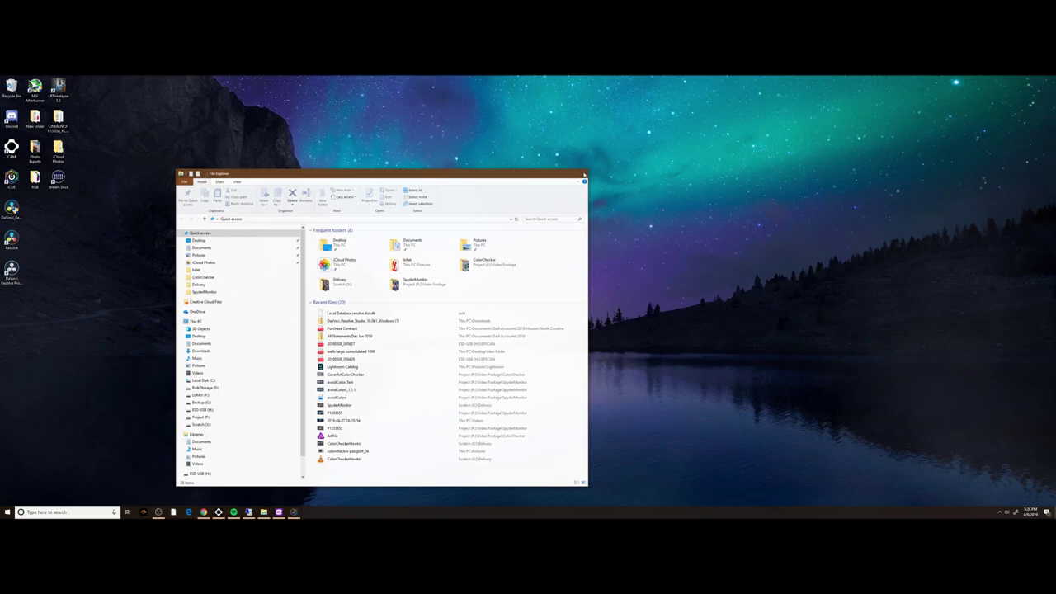
- Close the open windows and accept the Local Database upgrade after relaunching Resolve
click(582, 174)
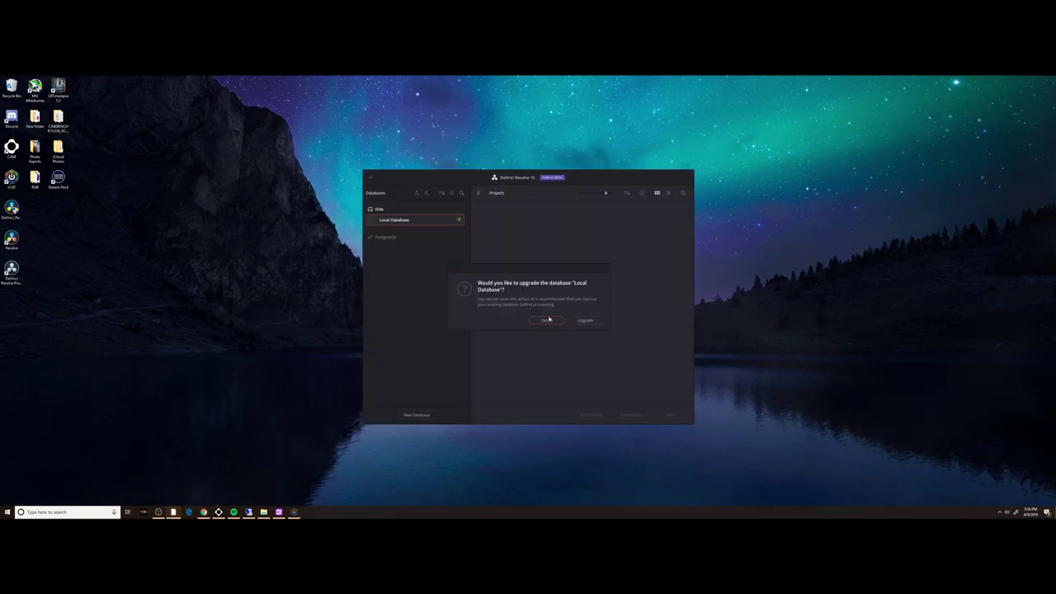
click(585, 320)
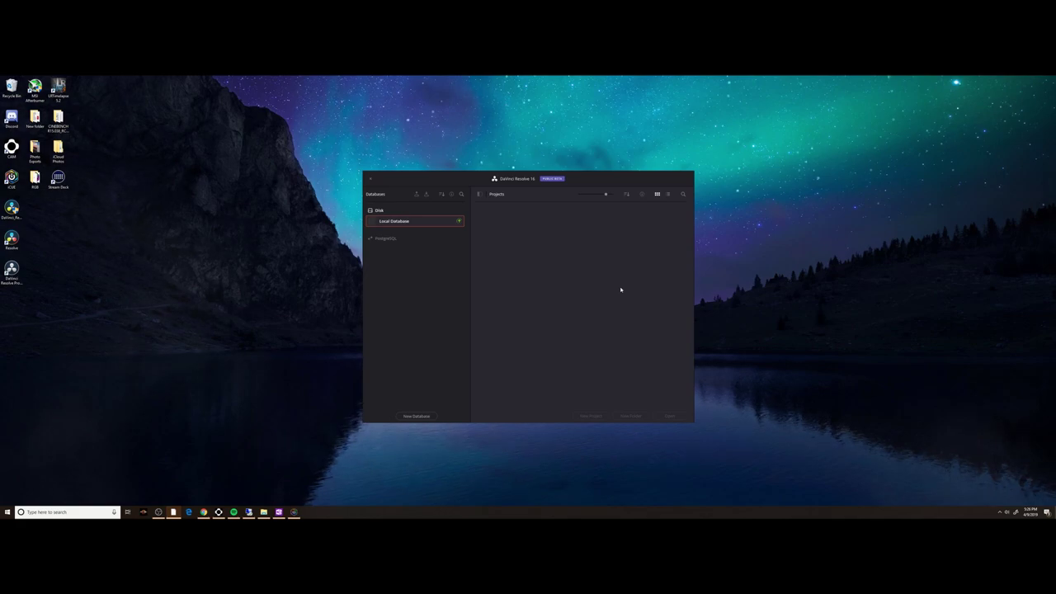
- Open the SpyderMonitor project from the Local Database and switch to the Cut page
click(382, 223)
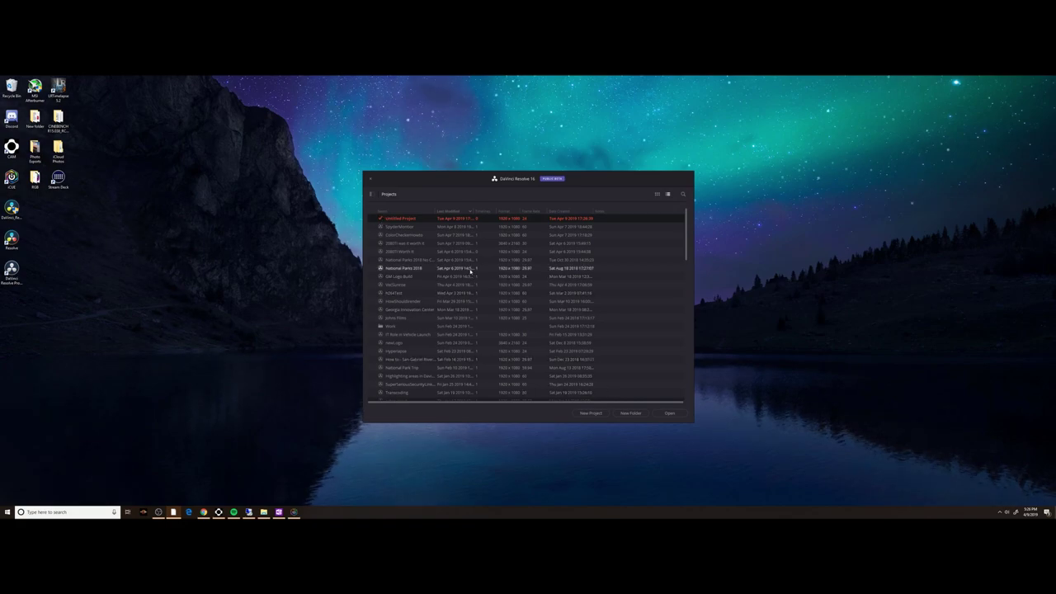
double_click(417, 228)
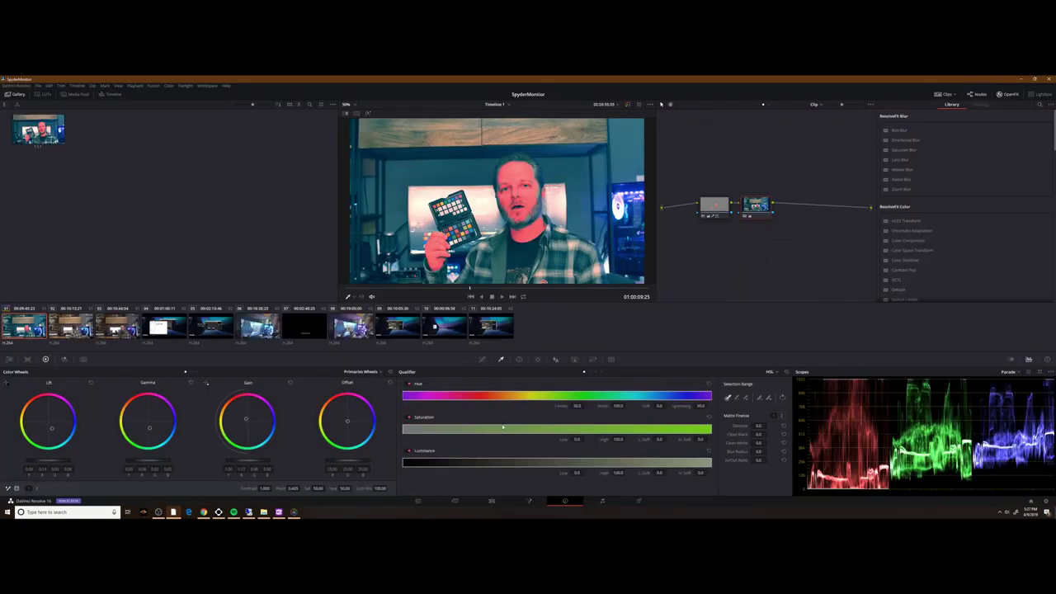
click(455, 501)
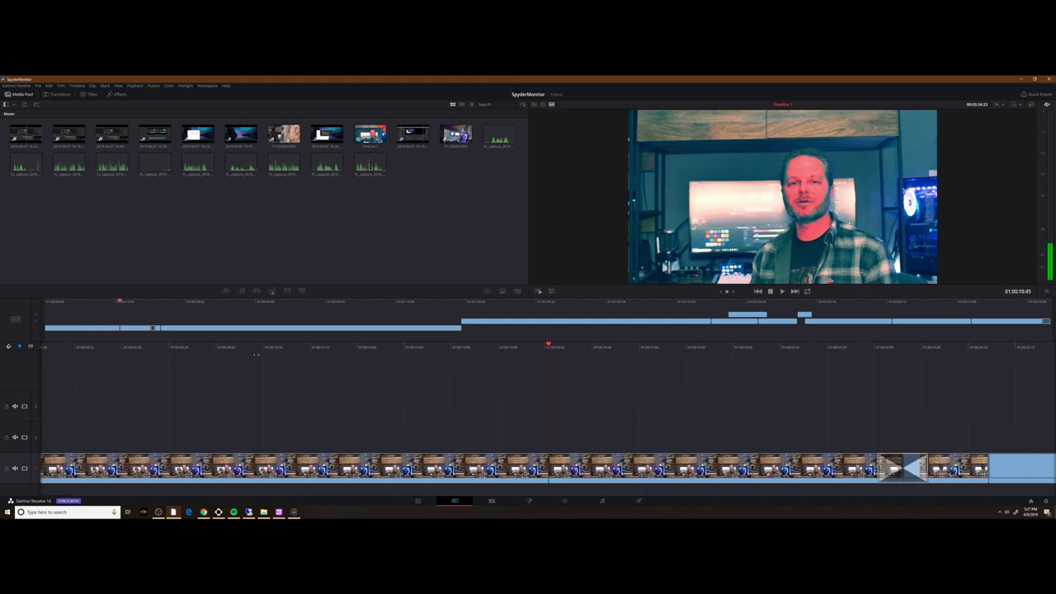
key(Home)
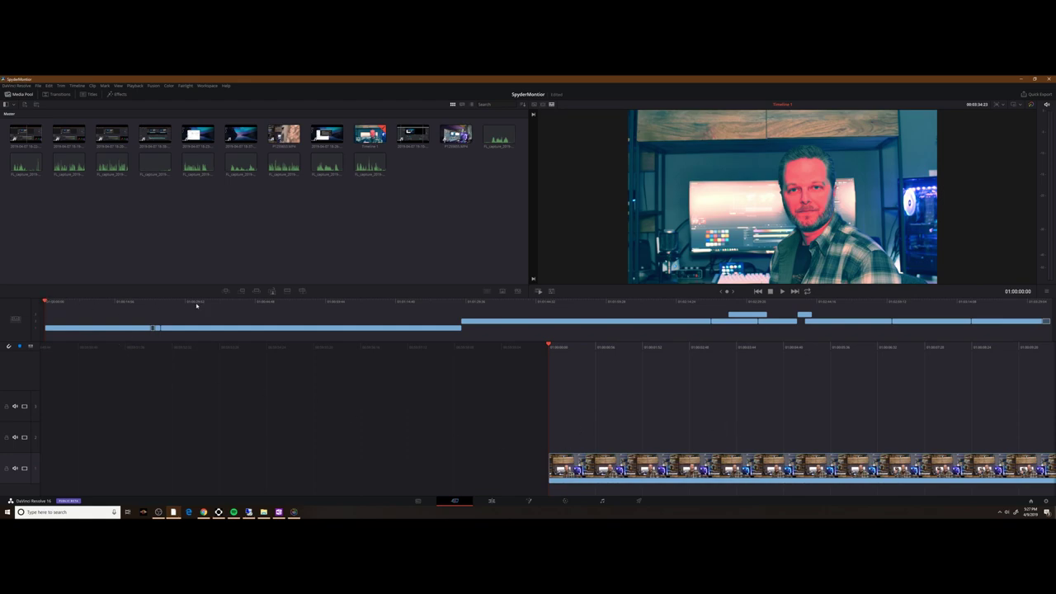
drag(197, 304, 548, 312)
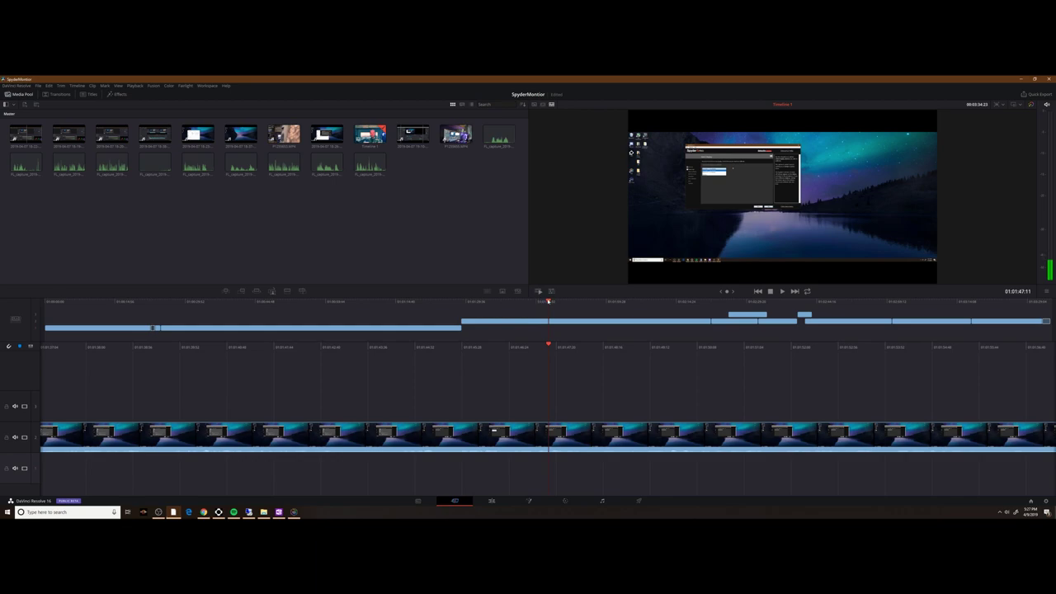
drag(548, 304, 820, 303)
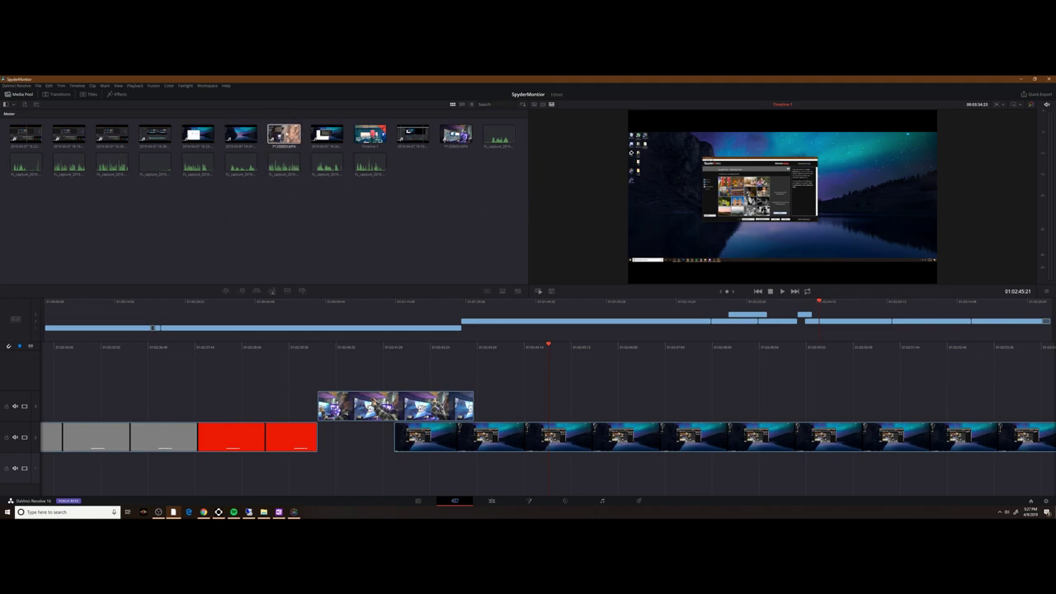
click(493, 502)
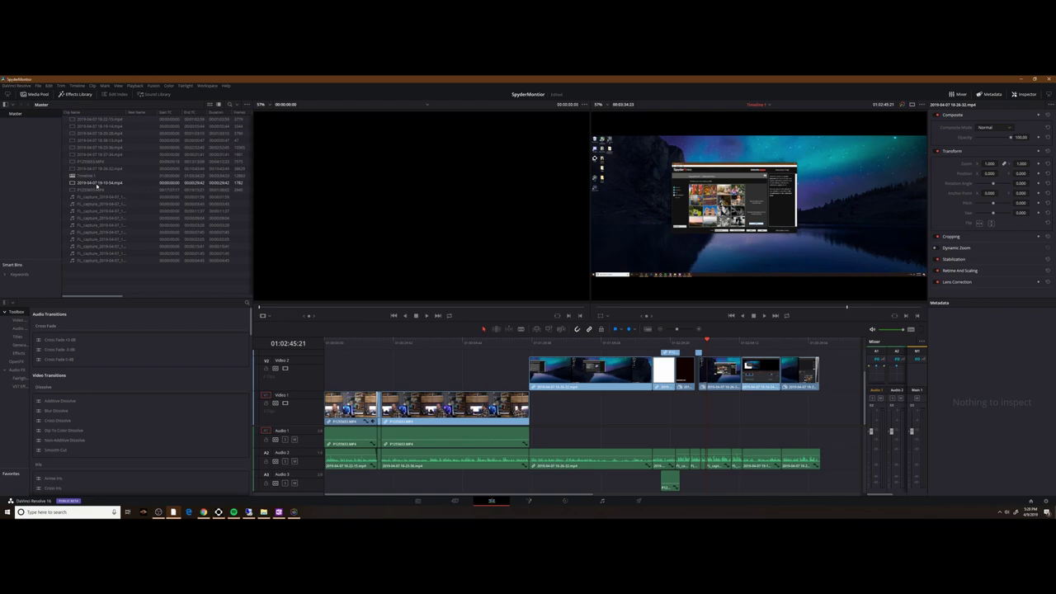
drag(97, 183, 506, 261)
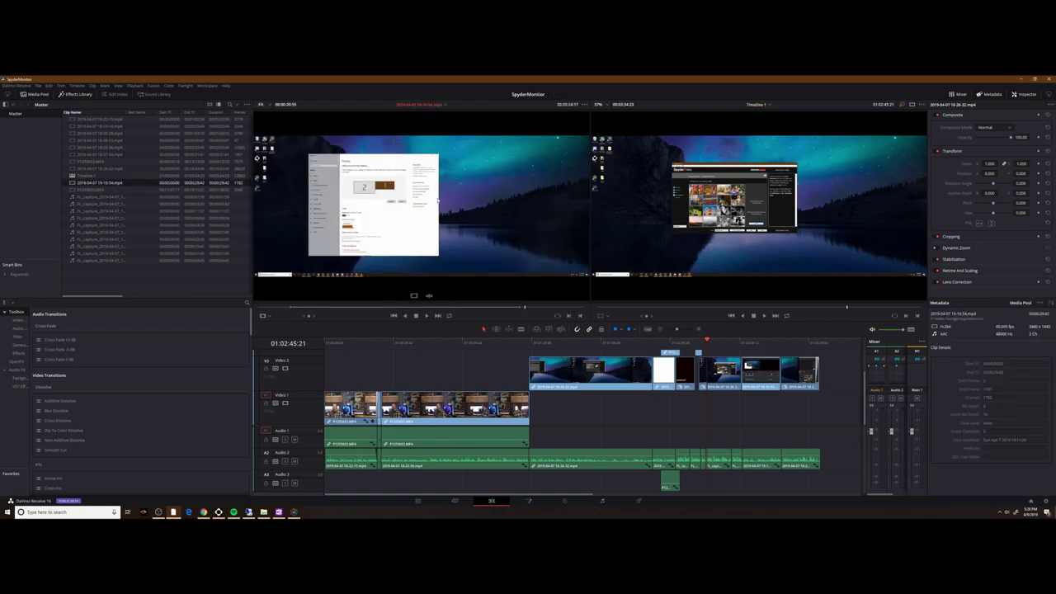
click(455, 501)
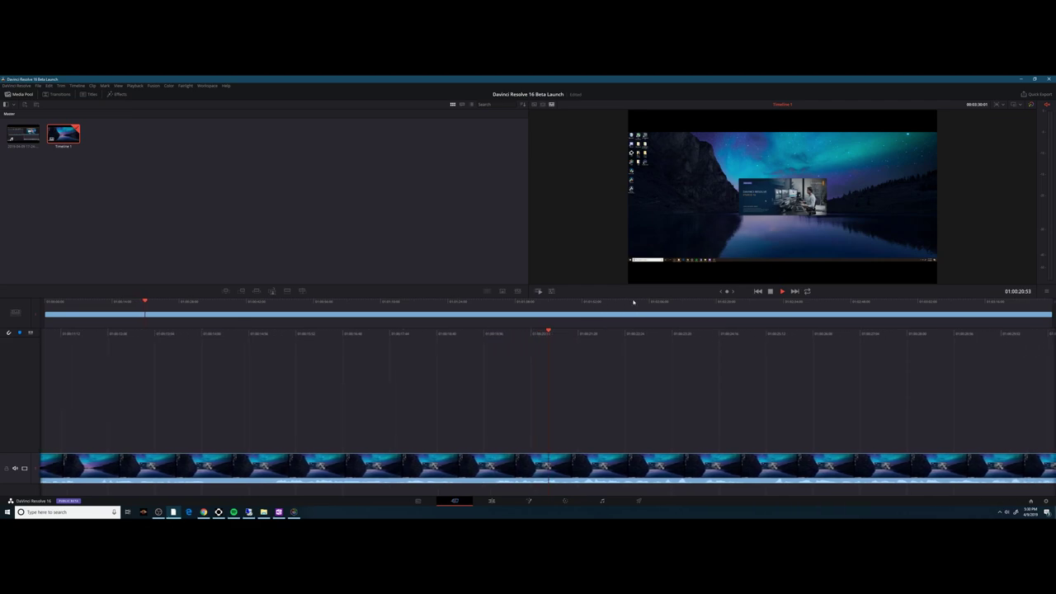
click(750, 306)
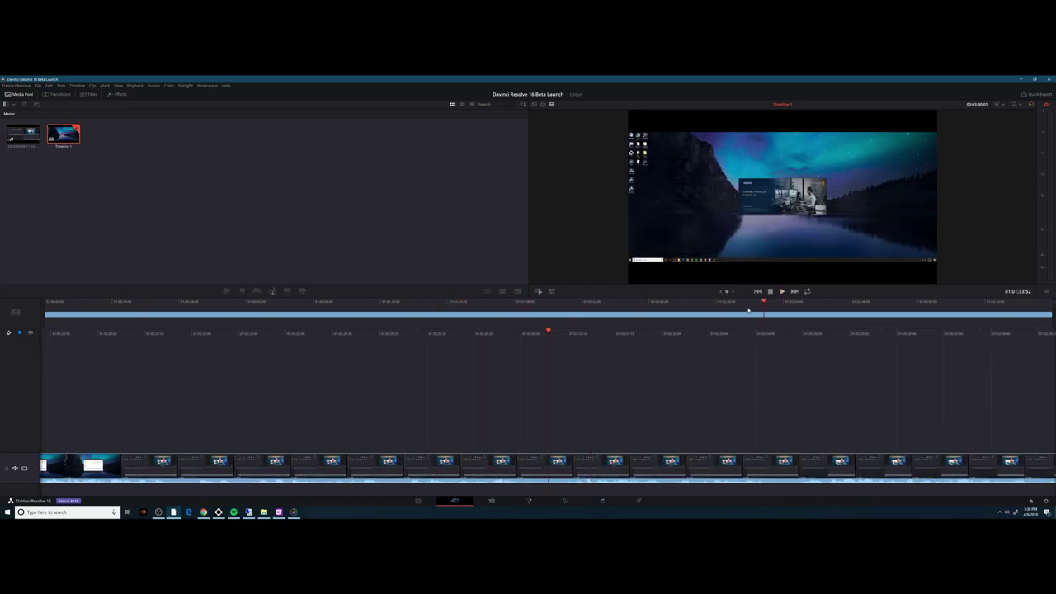
click(766, 305)
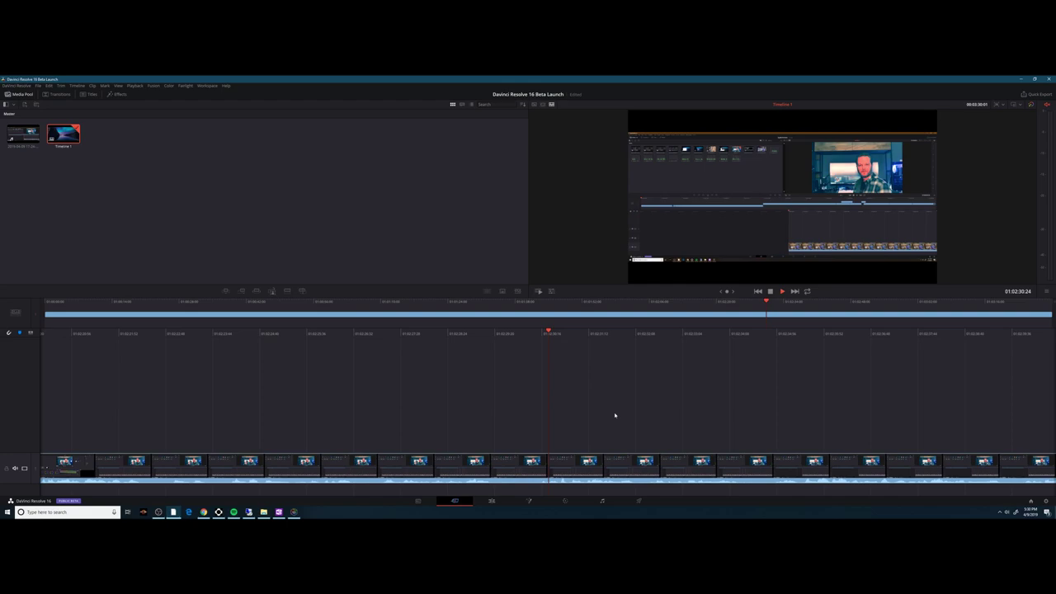